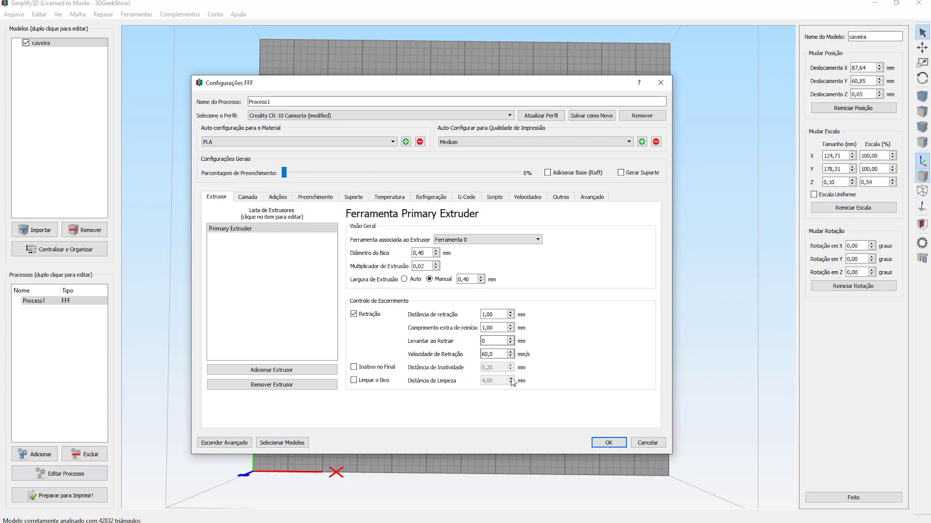
Step: Disable retraction for the primary extruder and generate the print preview of the skull model
left_click(369, 314)
left_click(623, 443)
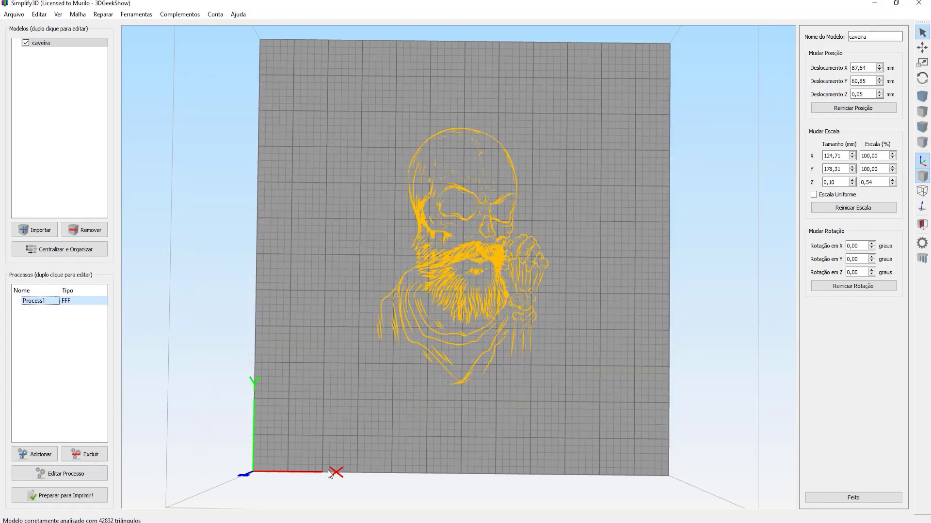
left_click(96, 496)
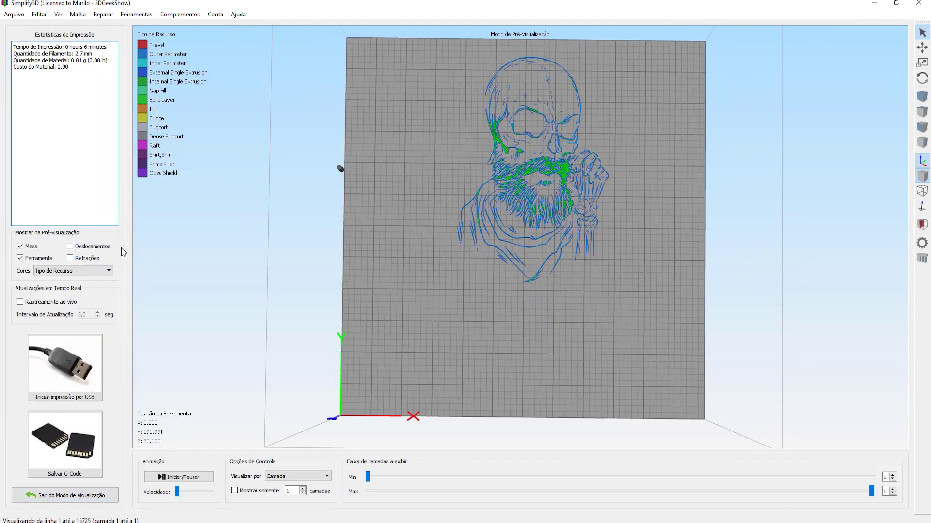
Step: Show retractions in the preview and examine the skull's beard and face toolpaths up close
left_click_drag(583, 345, 558, 345)
scroll(558, 345, "up", 10)
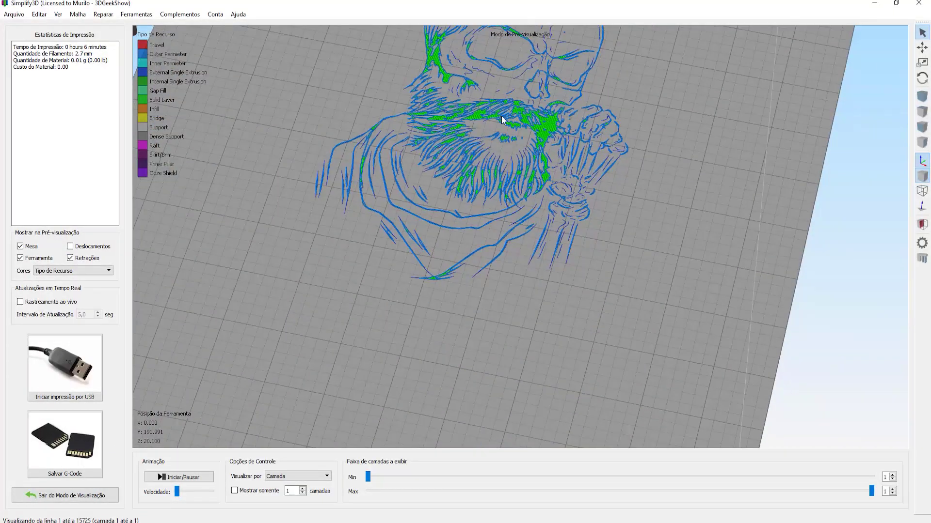
scroll(582, 249, "down", 10)
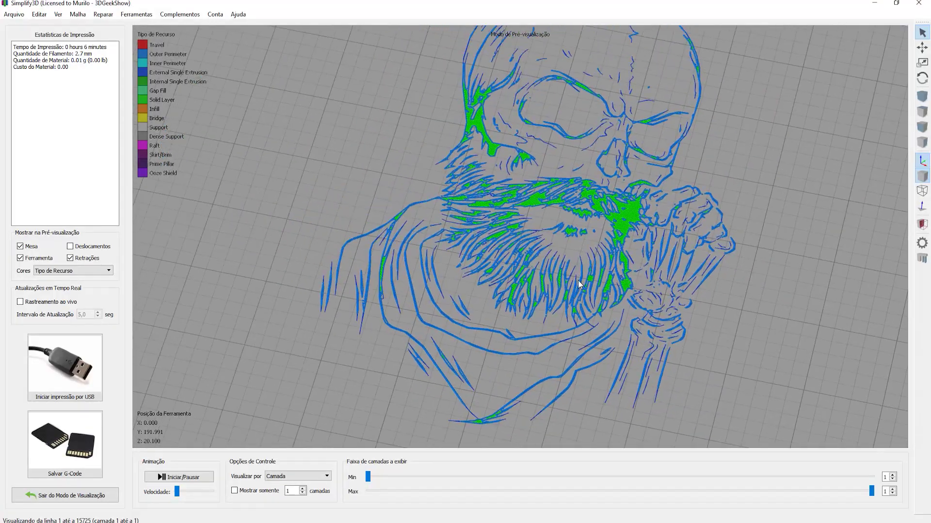
Step: Display the preview by line (Linha), step through the sequence of printed lines, and leave the preview
left_click_drag(871, 491, 533, 493)
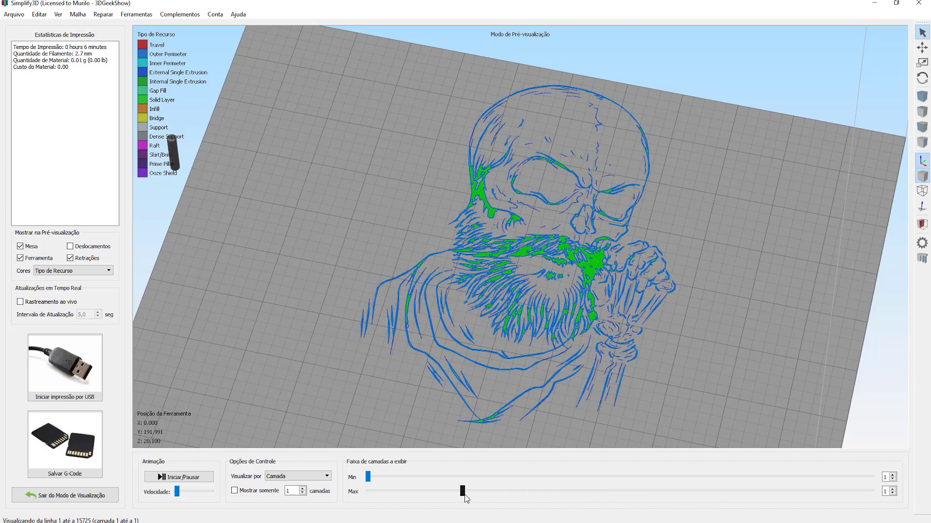
left_click(290, 476)
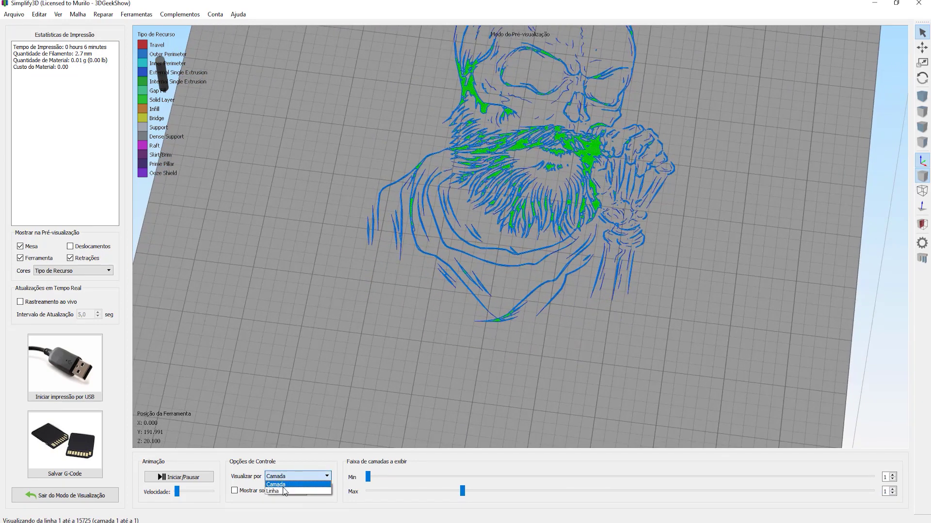
left_click(285, 491)
scroll(517, 490, "down", 10)
scroll(569, 492, "down", 10)
scroll(588, 490, "down", 5)
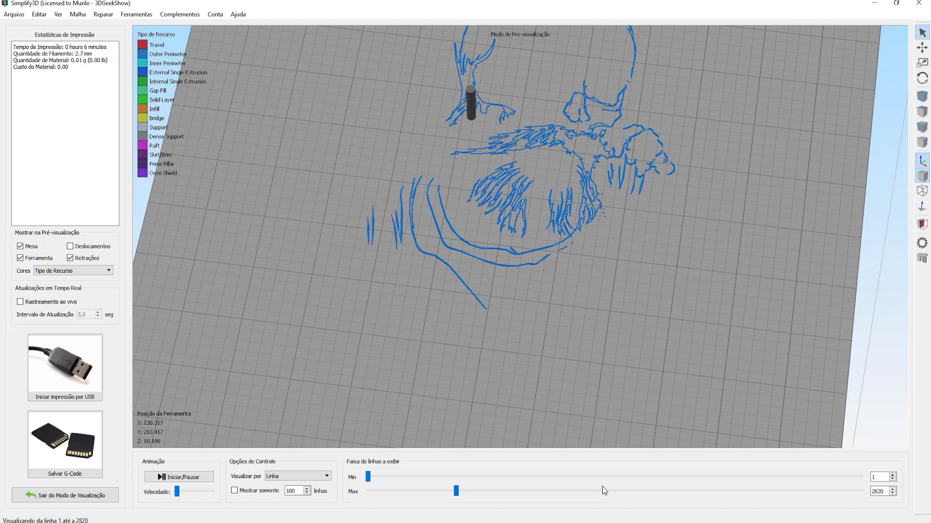
scroll(538, 374, "up", 3)
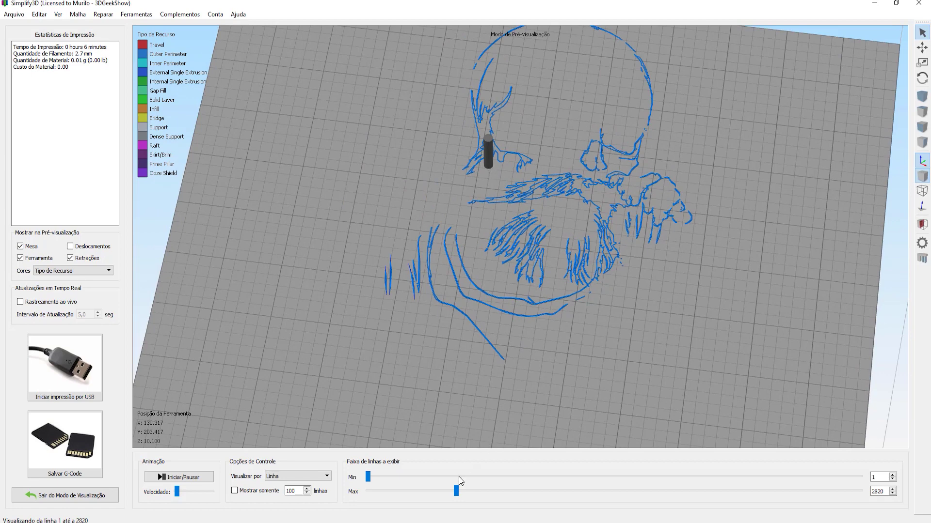
left_click_drag(456, 492, 484, 496)
left_click(102, 496)
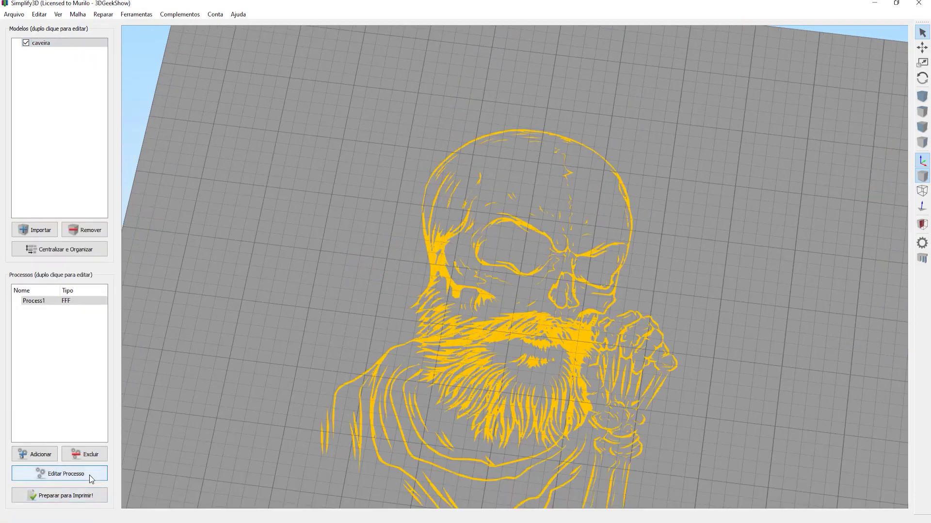
Step: Edit the process to re-enable retraction (Retração) and set the lift on retraction (Levantar ao Retrair) to 1 mm
left_click(90, 477)
left_click(362, 316)
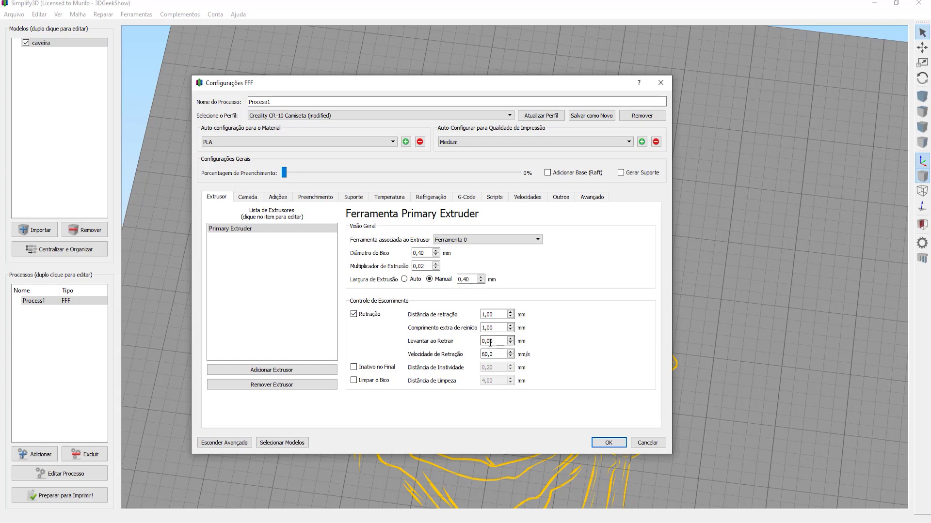
left_click_drag(496, 341, 455, 338)
type("1")
Step: Check the layer height in the process's layer settings
left_click(252, 199)
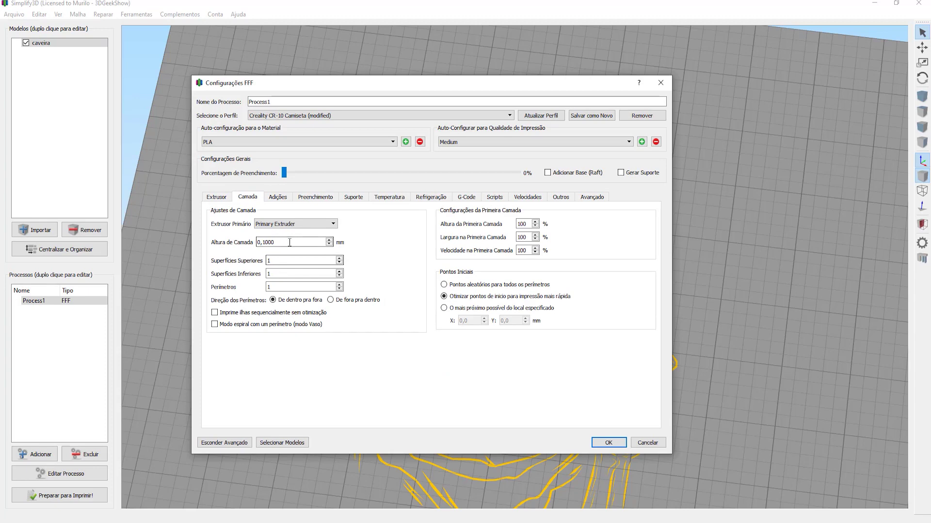
left_click(306, 242)
double_click(272, 243)
Step: Enable the skirt/brim (Saia/Aba), inspect the outline around the skull in the print preview, and exit the preview
left_click(289, 199)
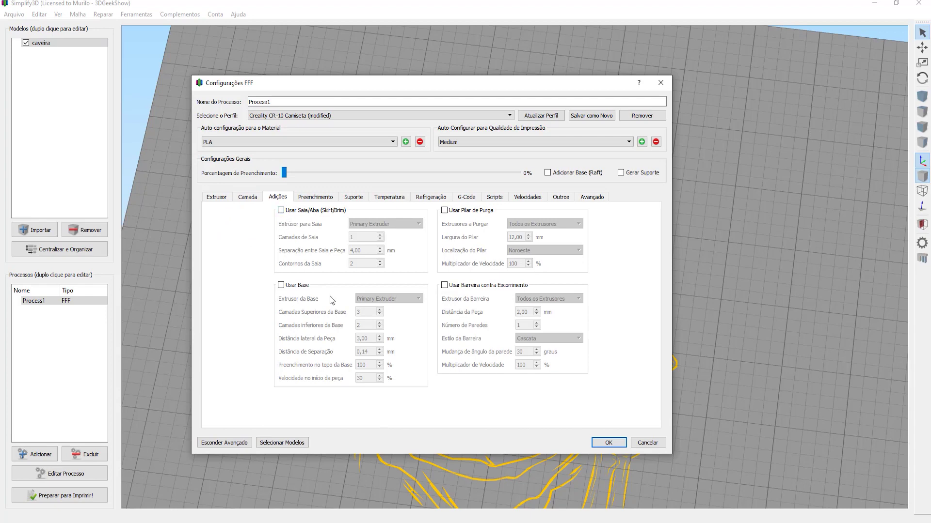
left_click(281, 211)
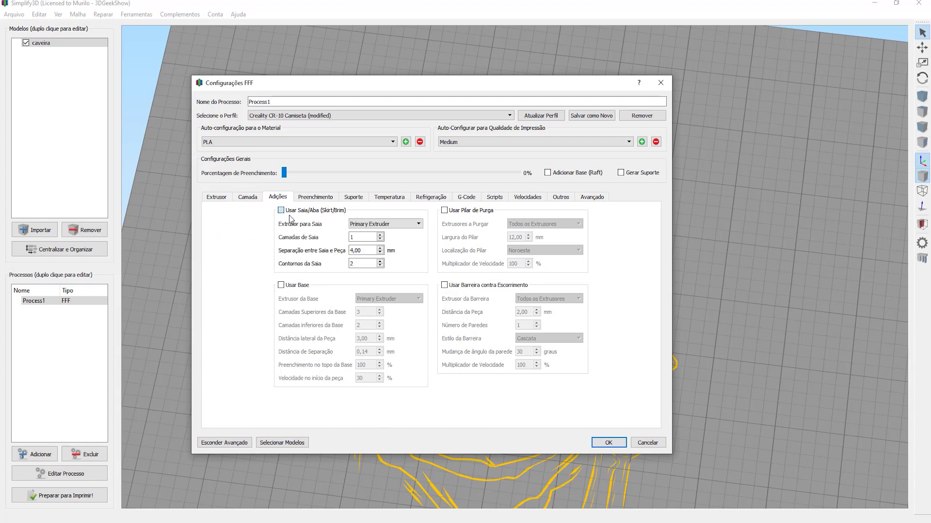
left_click(608, 442)
left_click(59, 496)
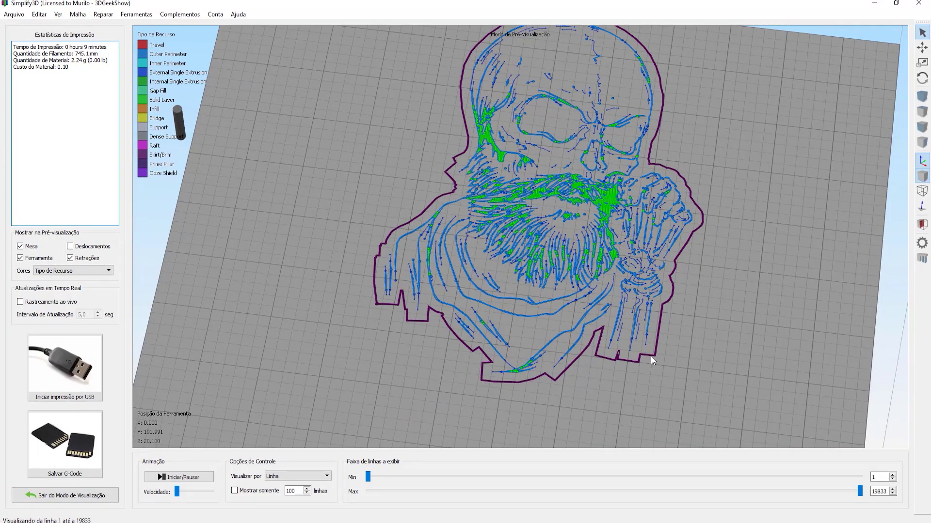
scroll(644, 352, "down", 5)
right_click_drag(652, 346, 630, 347)
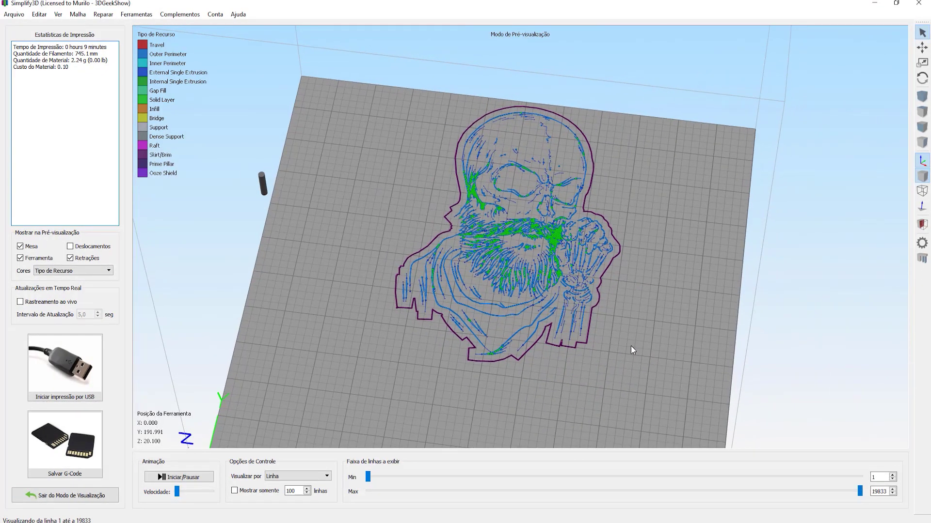
left_click_drag(618, 344, 219, 371)
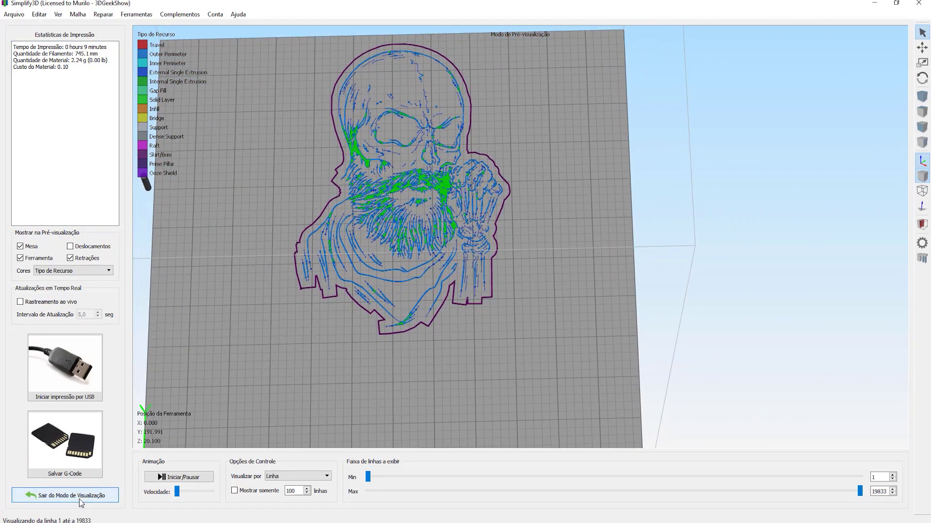
left_click(65, 496)
Step: Reopen the process settings and turn off the skirt/brim (Saia/Aba)
left_click(46, 474)
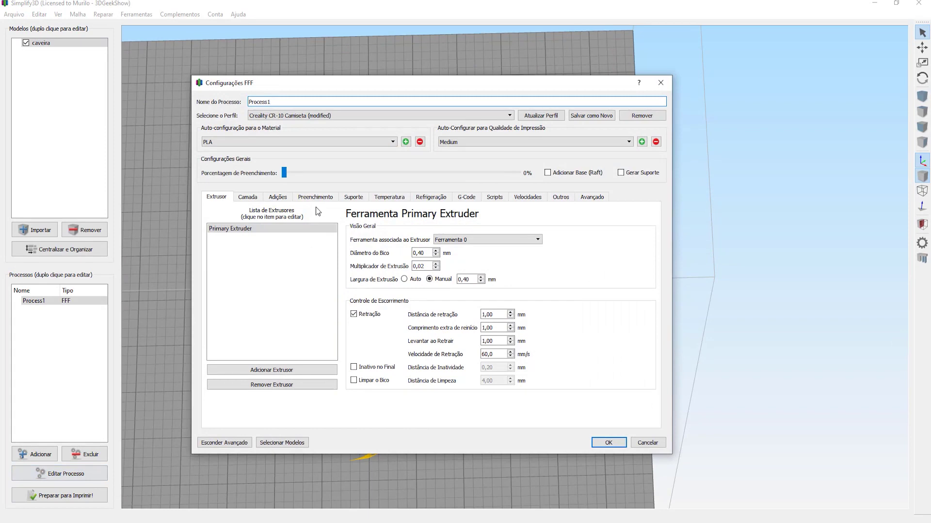
left_click(275, 197)
left_click(281, 210)
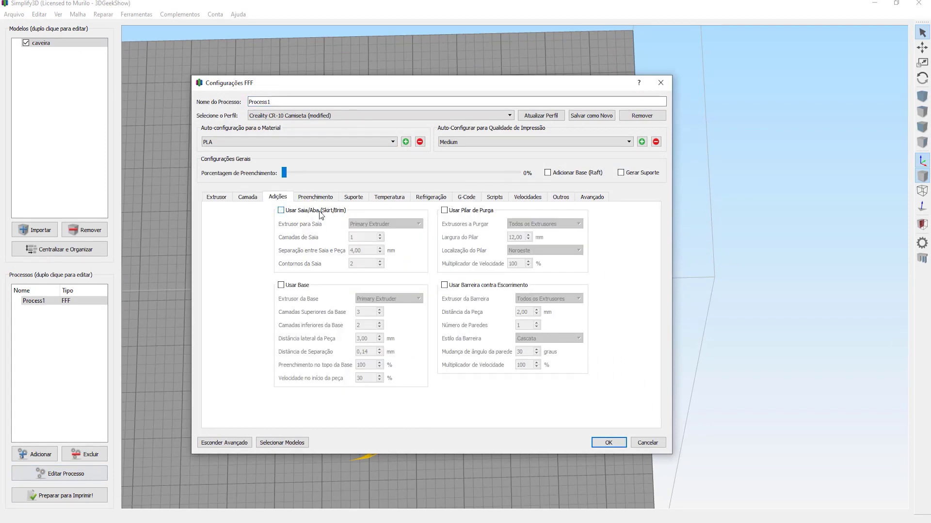
Step: Review the infill and support settings, leaving support material generation off
left_click(326, 199)
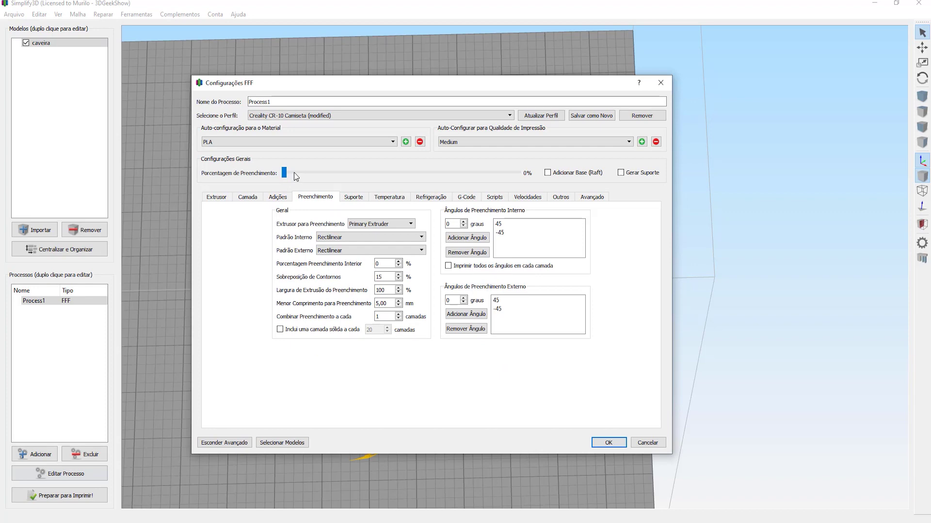
left_click(358, 199)
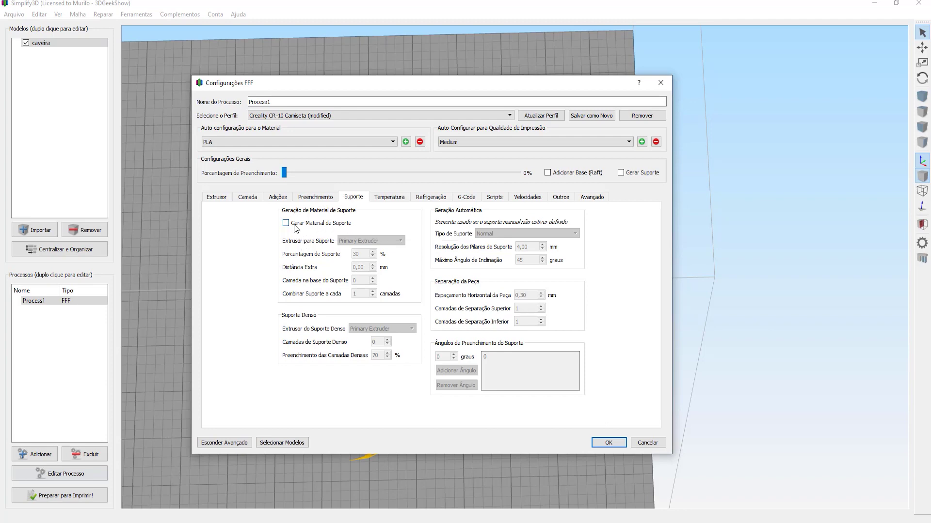
left_click(310, 225)
left_click(311, 225)
Step: Review the Primary Extruder and Heated Bed temperature controllers and remove both from the process
left_click(391, 197)
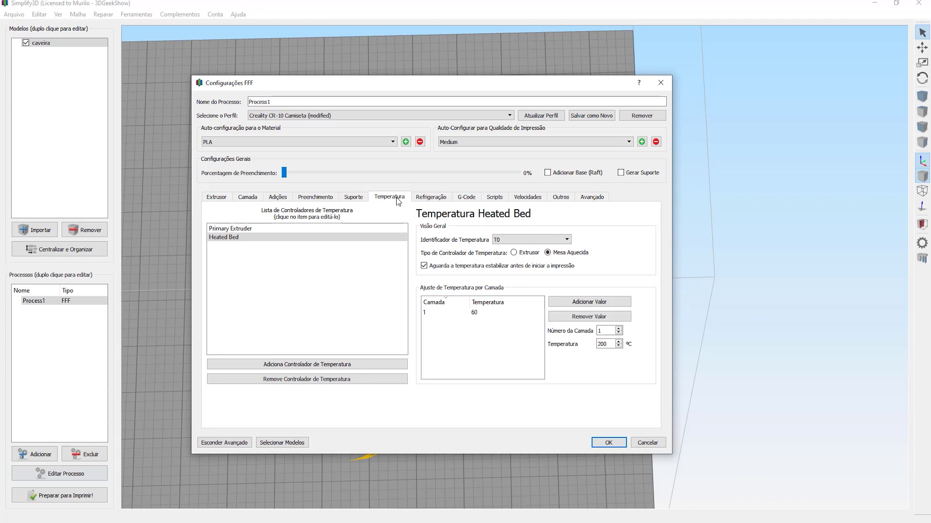
left_click(251, 230)
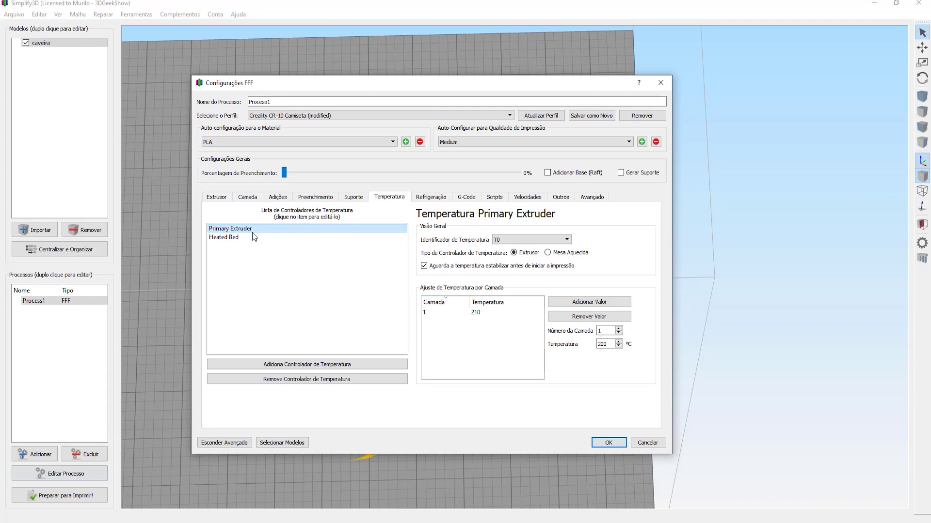
left_click(248, 237)
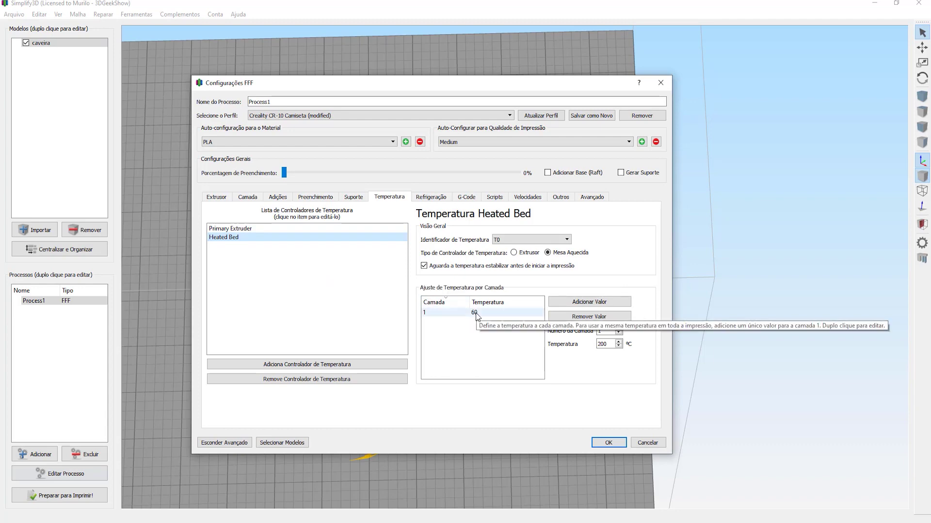
left_click(237, 229)
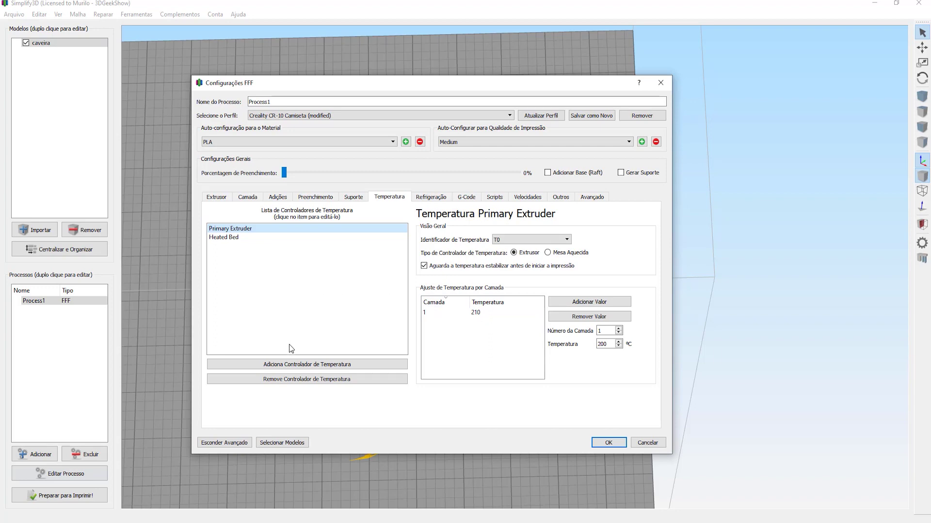
left_click(286, 382)
left_click(286, 382)
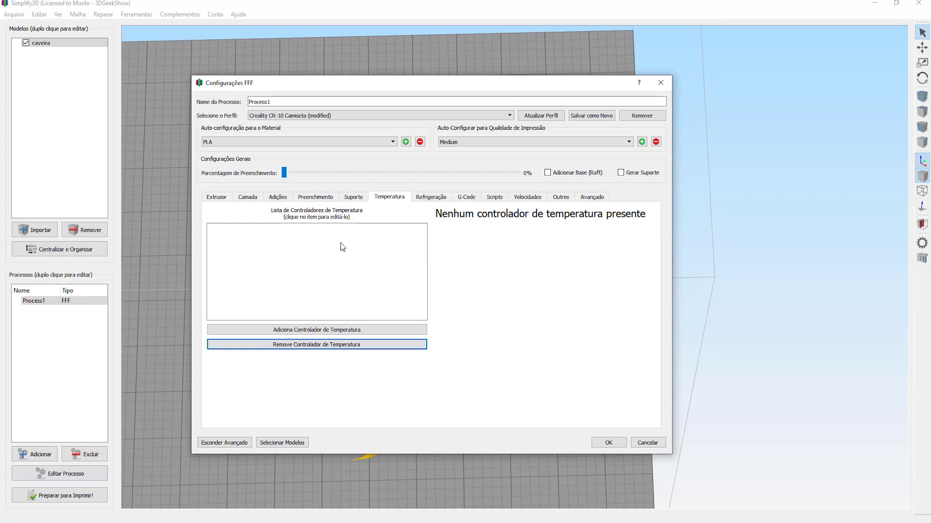
Step: Check the per-layer fan speed in the cooling settings and the global offsets in the G-Code settings
left_click(429, 197)
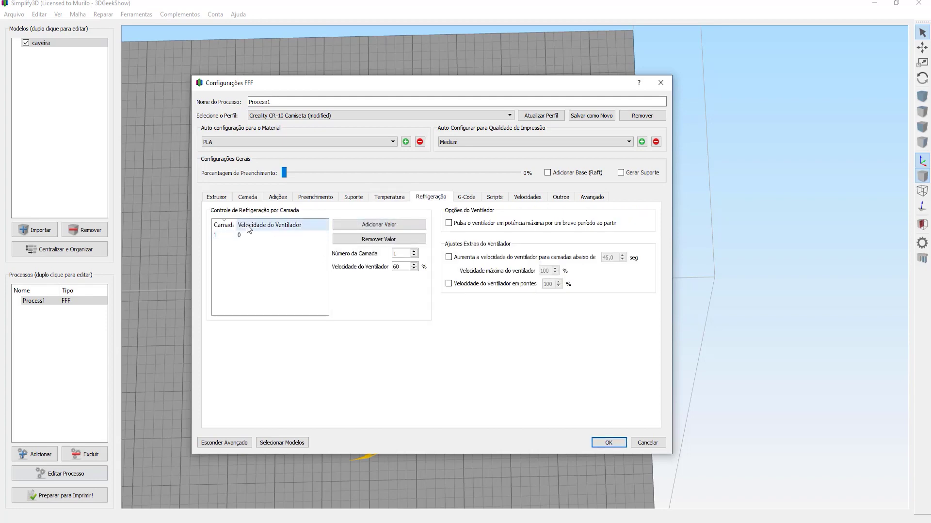
left_click(467, 199)
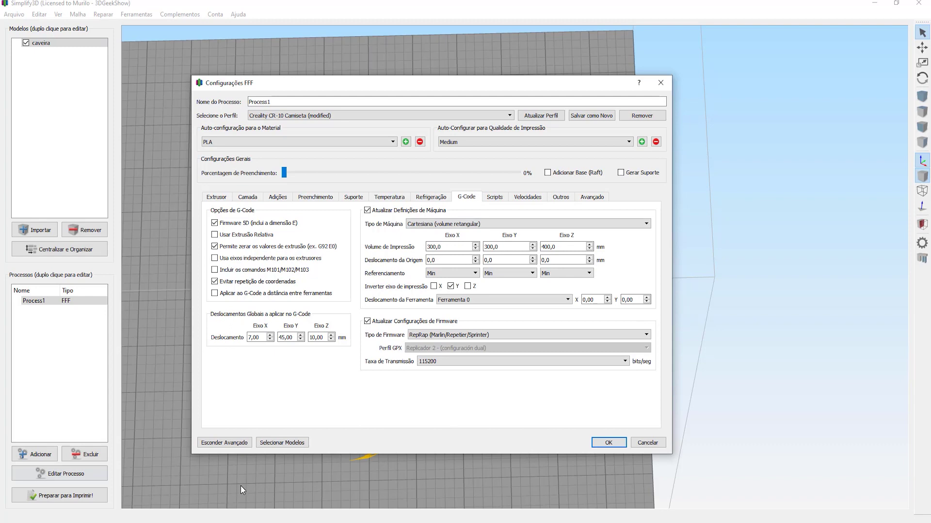
Step: Switch to Notepad and review the "Antes" and "Depois" coordinates noted for X, Y and Z
key("alt+Tab")
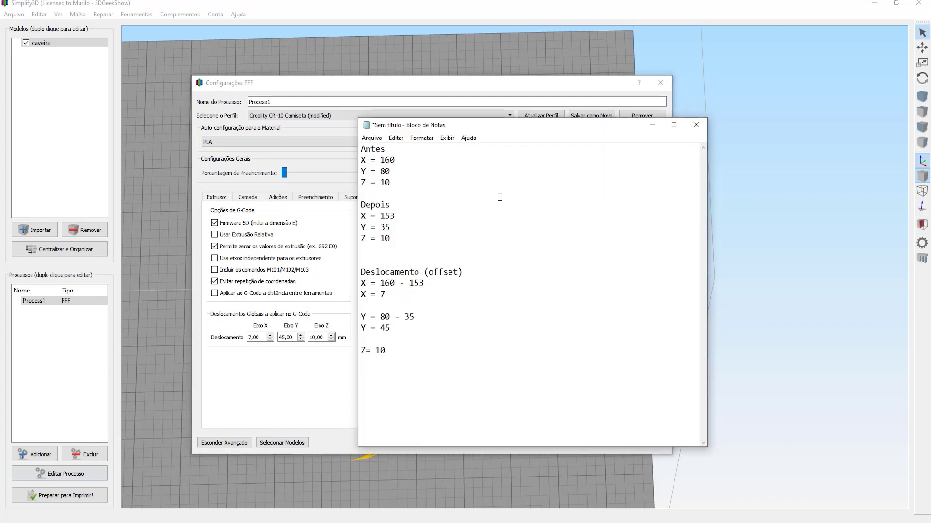
left_click_drag(393, 183, 341, 151)
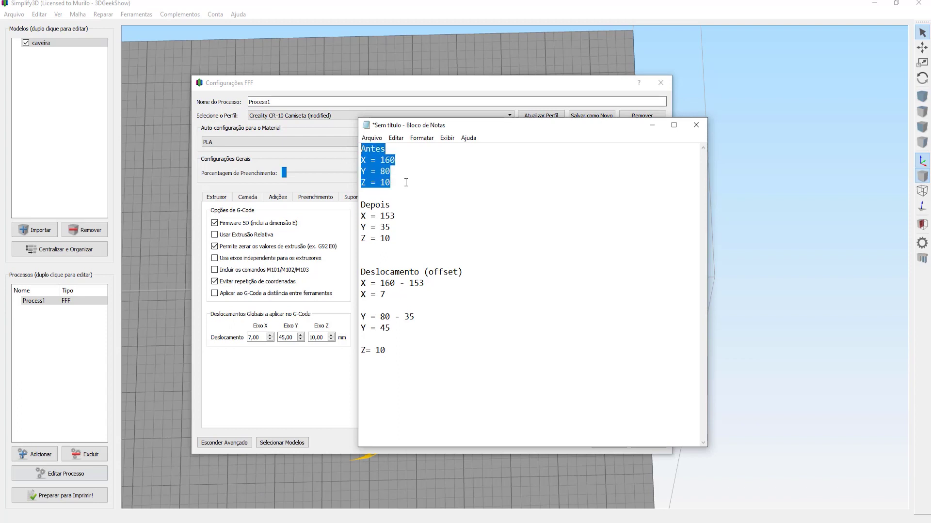
left_click(385, 238)
left_click_drag(385, 238, 356, 208)
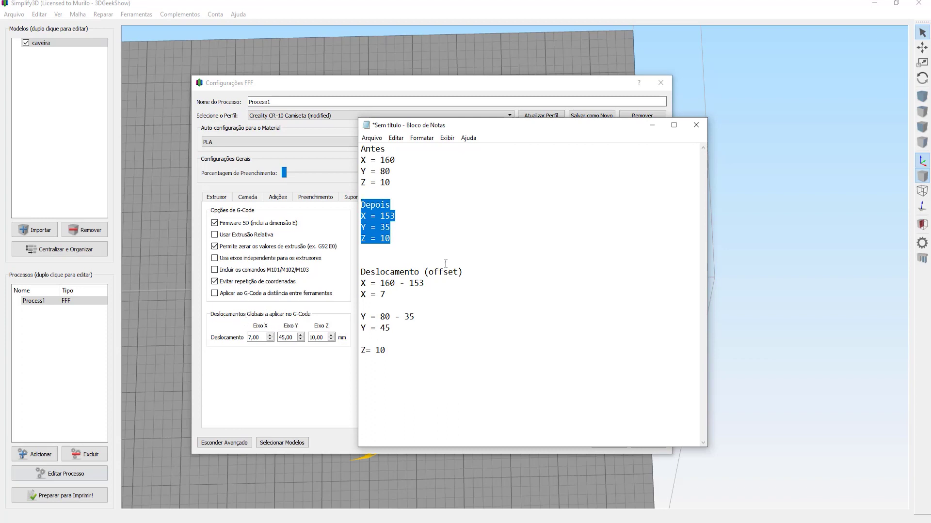
Step: Trace the X offset calculation in the notes back to the "Antes" and "Depois" X coordinates
left_click(386, 161)
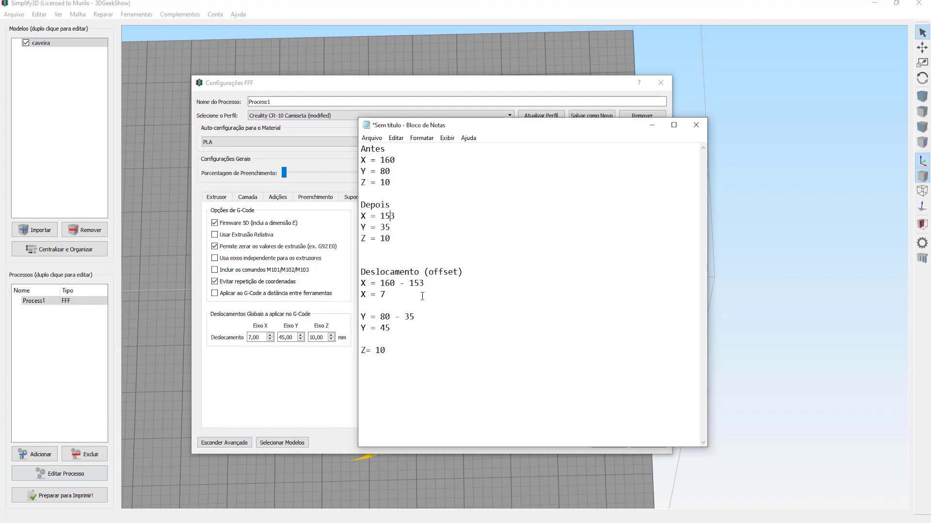
left_click(391, 284)
left_click(415, 283)
left_click_drag(385, 217, 391, 216)
left_click(395, 217)
Step: Compare the Y offset calculation in the notes with the global Y offset in Simplify3D's G-Code settings
left_click(282, 338)
left_click(382, 330)
type("-")
key("BackSpace")
double_click(386, 171)
double_click(384, 227)
left_click(382, 329)
left_click(281, 339)
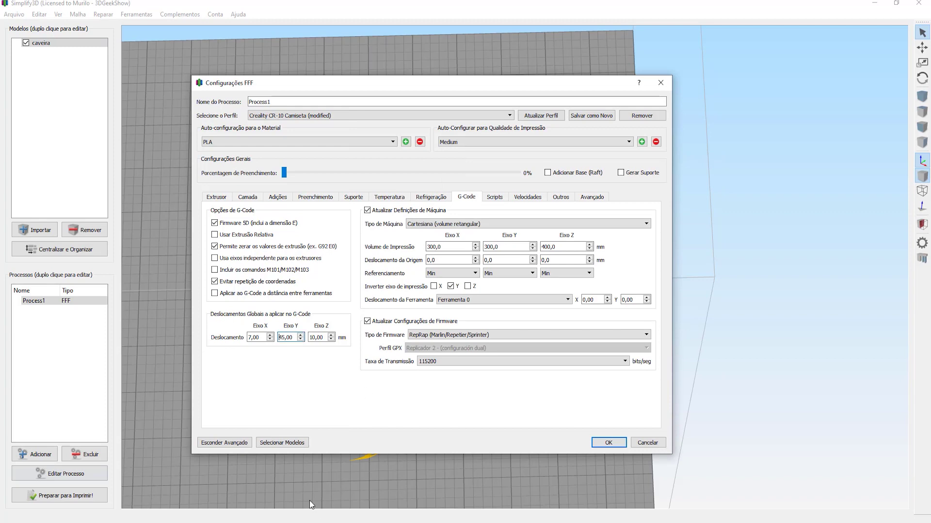
Step: Switch to Notepad, check the Z offset in the notes, and minimize the notes window
key("alt+Tab")
left_click(397, 355)
key("shift+Home")
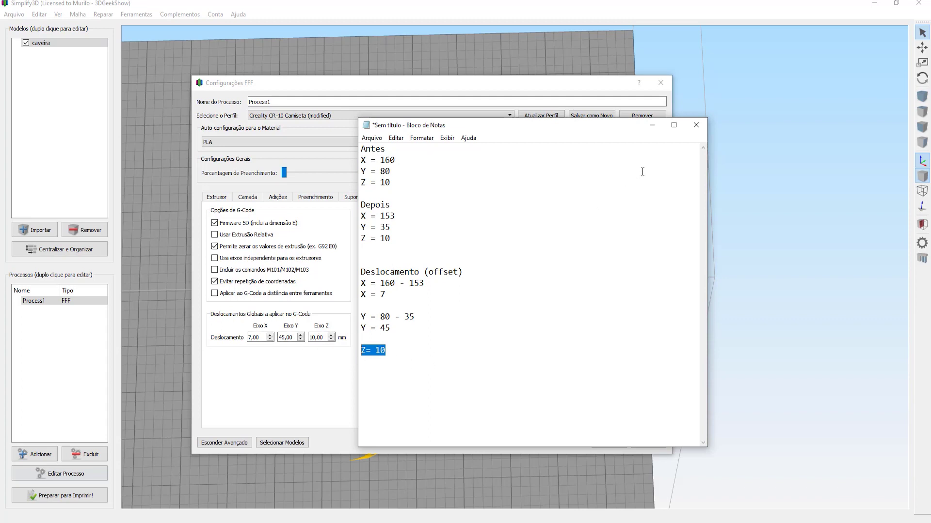
left_click(651, 126)
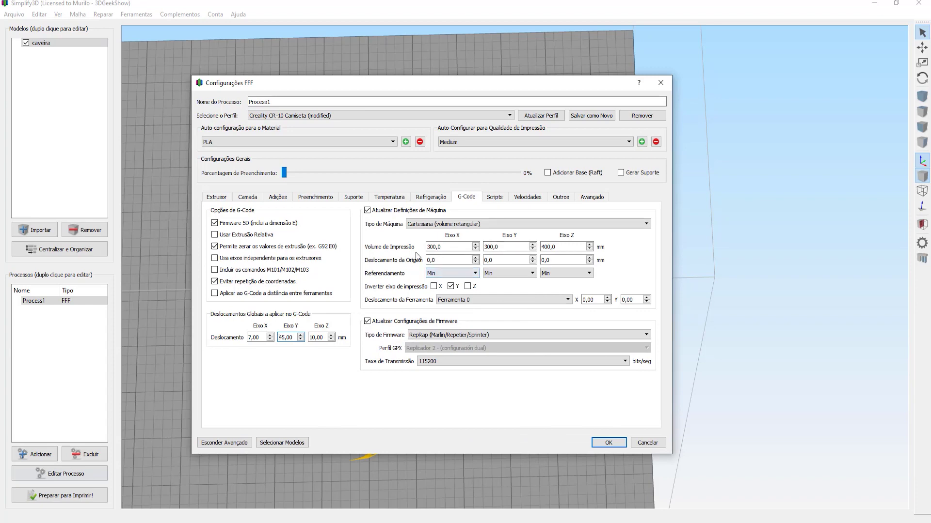
Step: Open the starting script of the FFF process and examine its G28 homing command
left_click(496, 198)
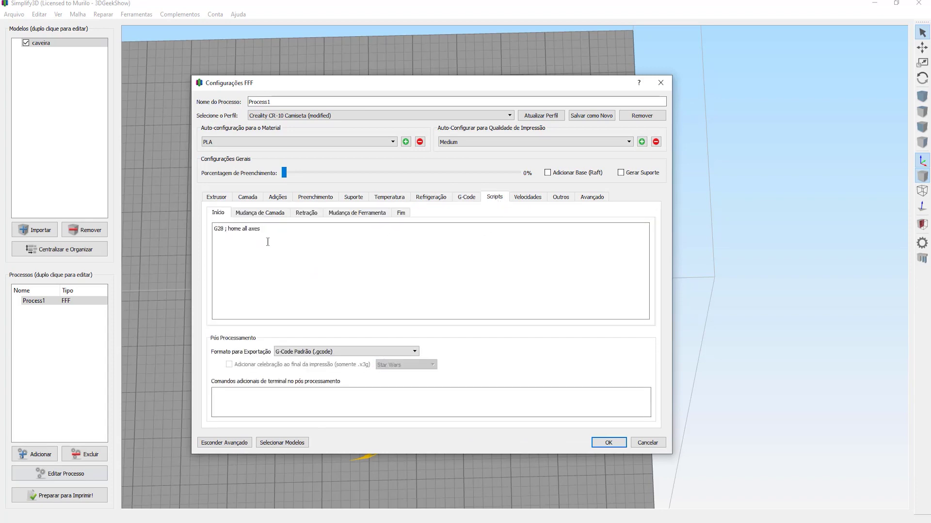
left_click(214, 230)
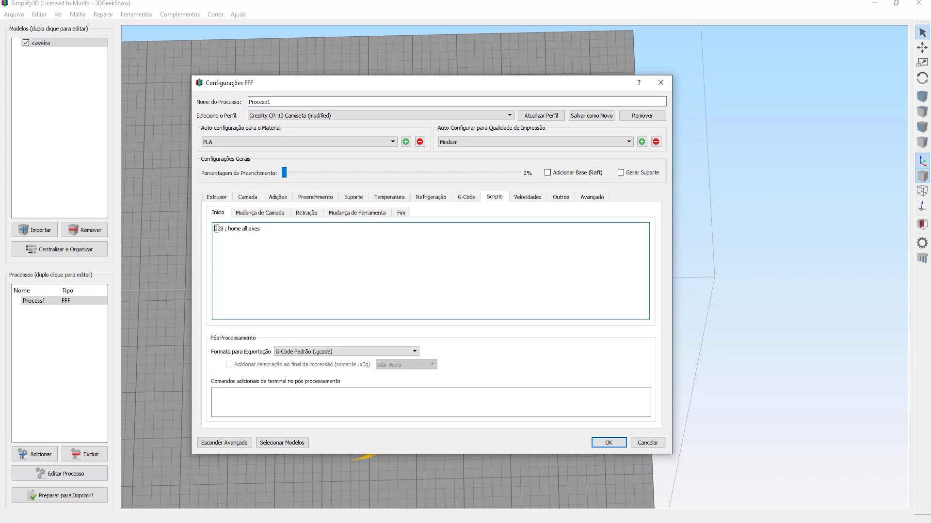
left_click_drag(287, 231, 184, 226)
left_click(266, 253)
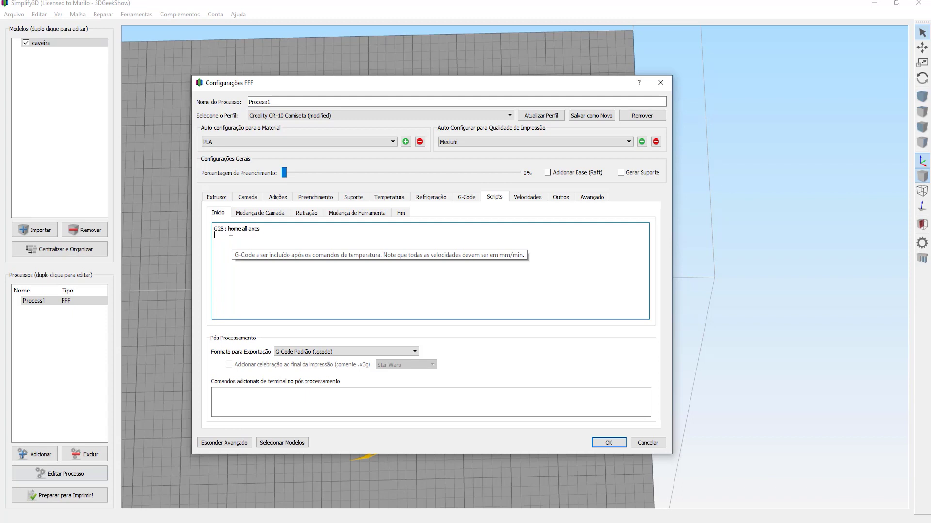
Step: Open the ending script and examine its G91 relative-coordinates line and the G1 Z10 line that raises the Z axis
left_click(400, 212)
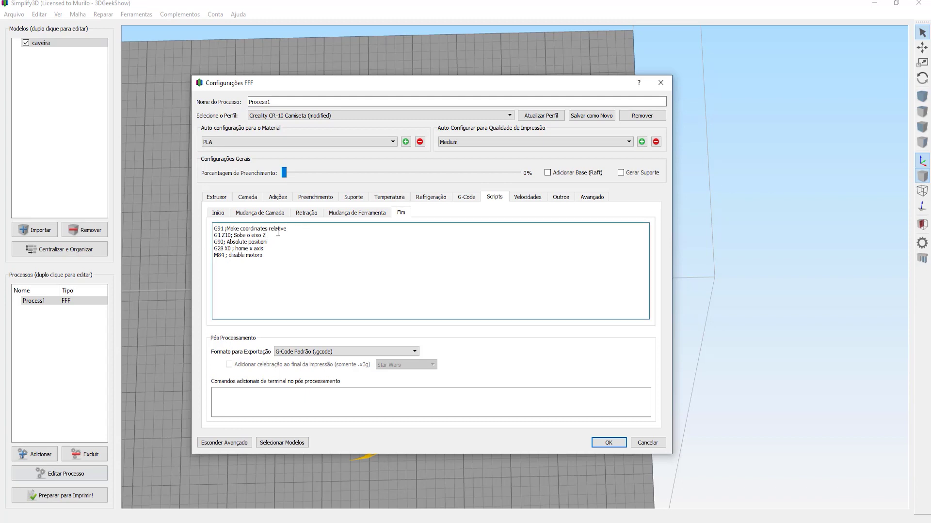
triple_click(243, 235)
left_click_drag(286, 228, 204, 234)
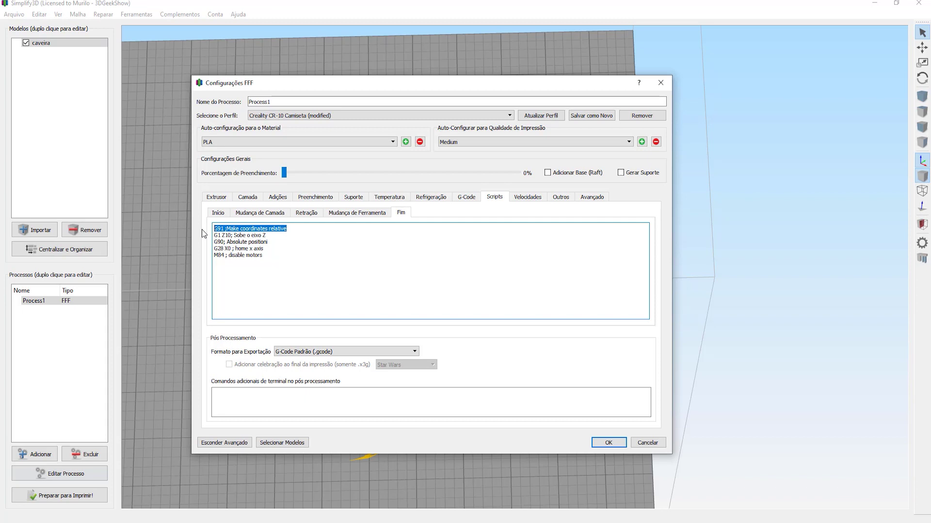
left_click(228, 232)
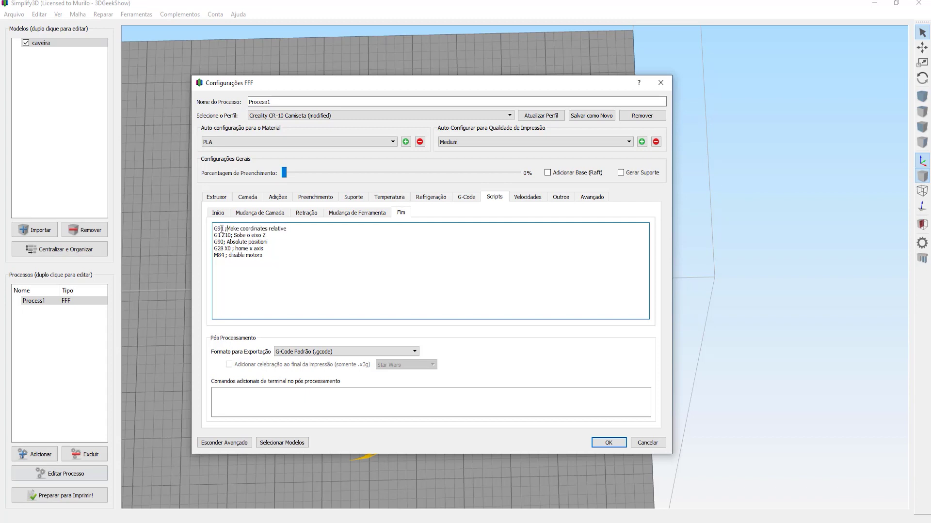
left_click(298, 230)
left_click(269, 236)
Step: Examine the G90 absolute positioning, G28 X0 homing and M84 motor-disable lines of the ending script
left_click_drag(271, 243, 212, 243)
left_click(276, 254)
left_click(280, 248)
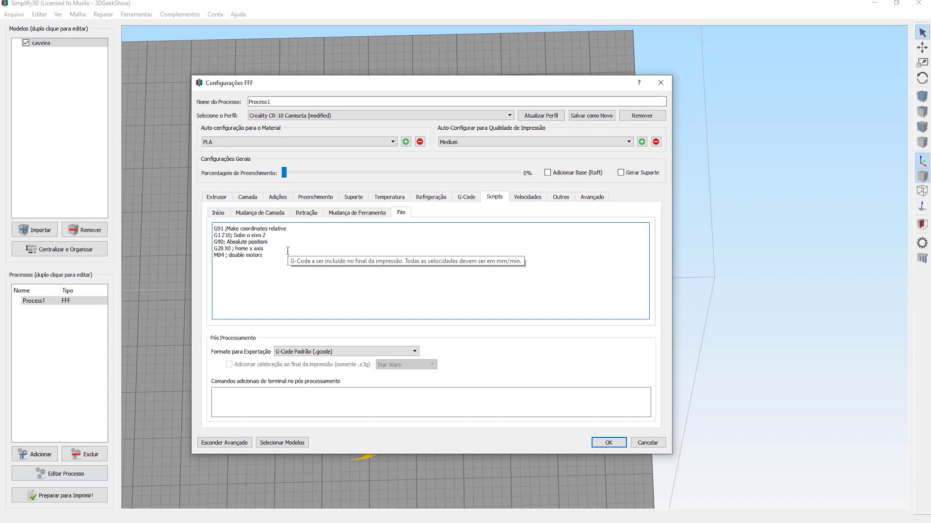
left_click_drag(266, 256, 201, 256)
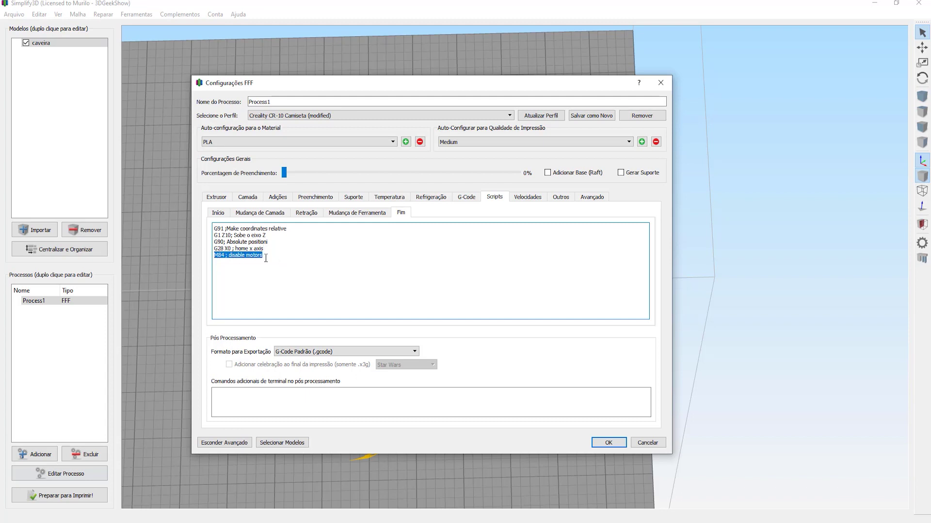
left_click(269, 254)
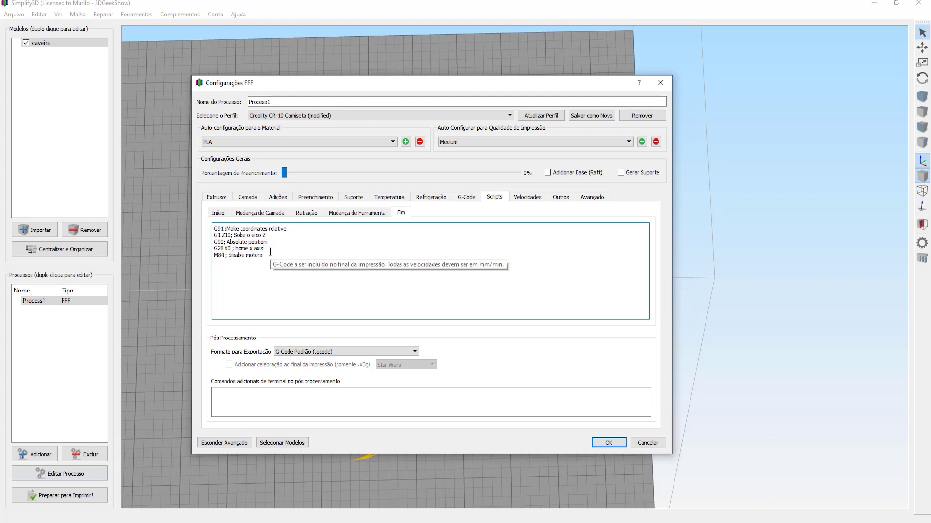
Step: Recheck the order of the G28 X0 homing line and the G1 Z10 lift line in the ending script
left_click(277, 235)
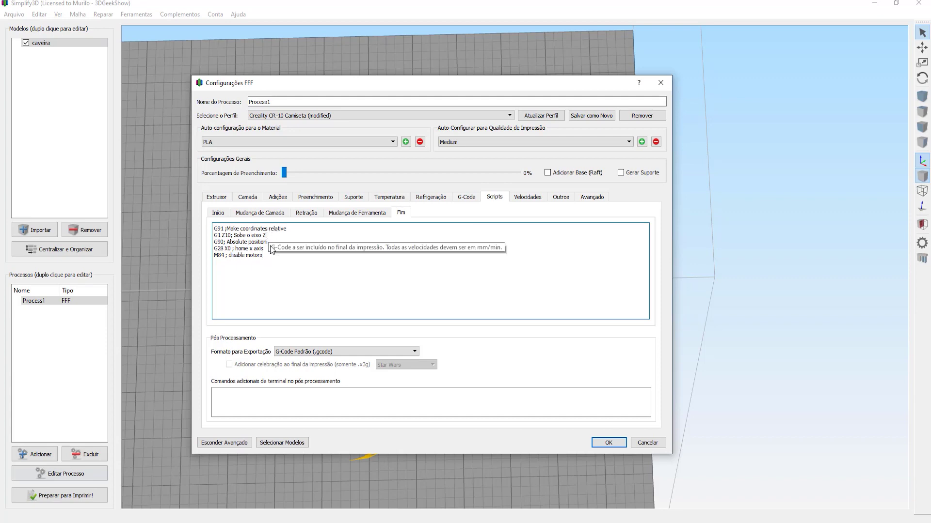
triple_click(252, 248)
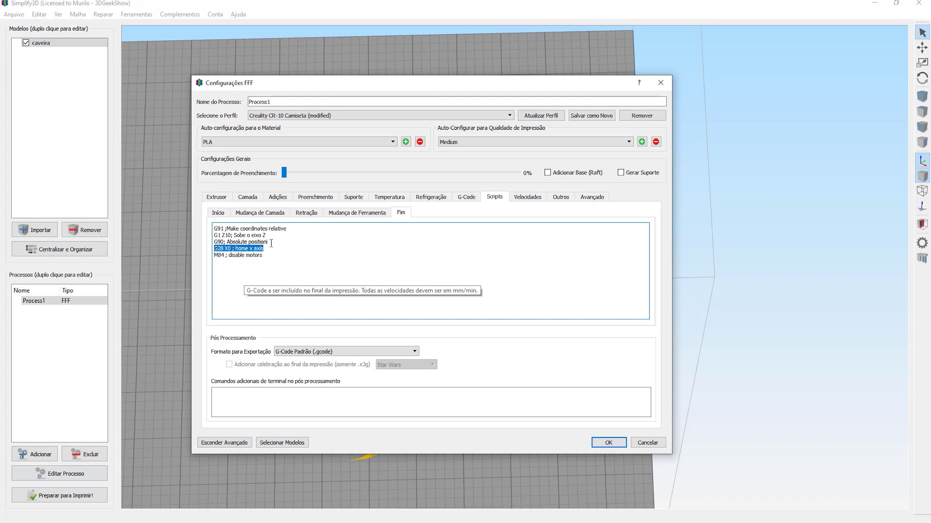
left_click_drag(273, 236, 215, 236)
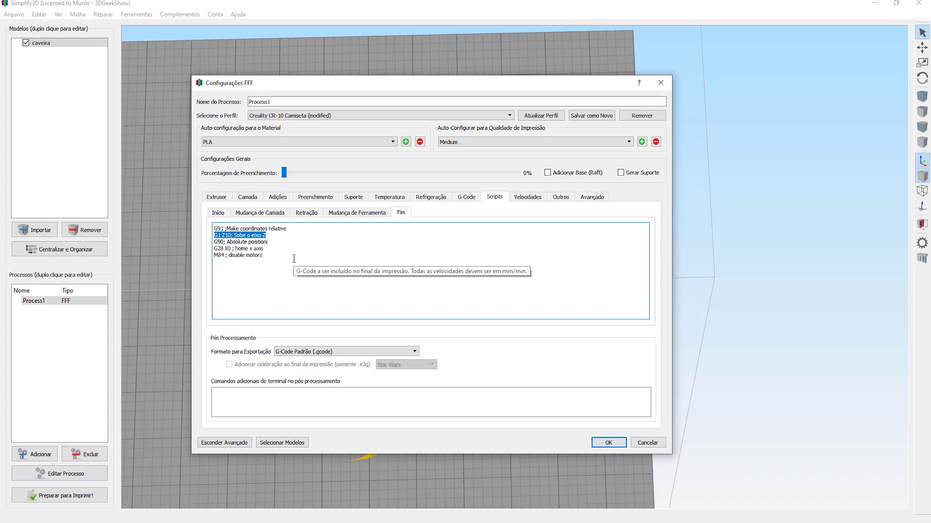
Step: Review the speed settings and the advanced perimeter overlap setting, and accept the FFF process configuration
left_click(527, 198)
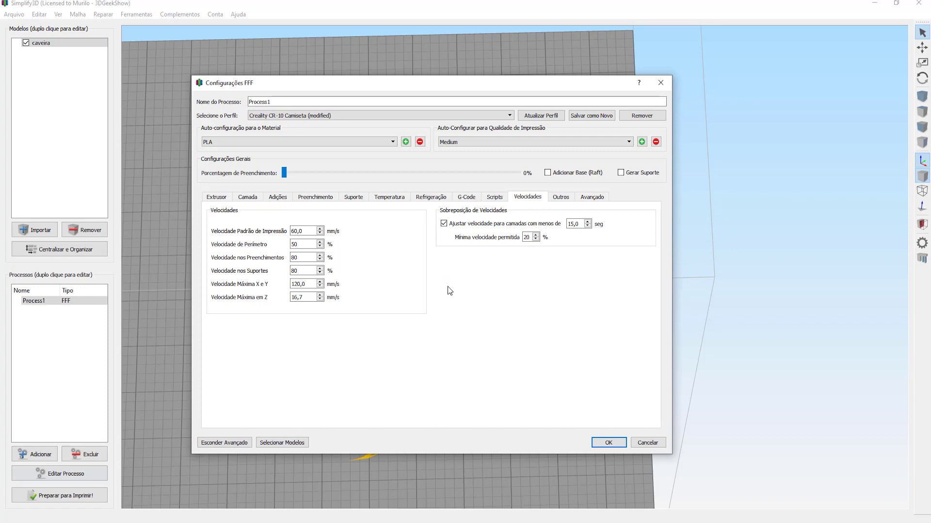
left_click(591, 196)
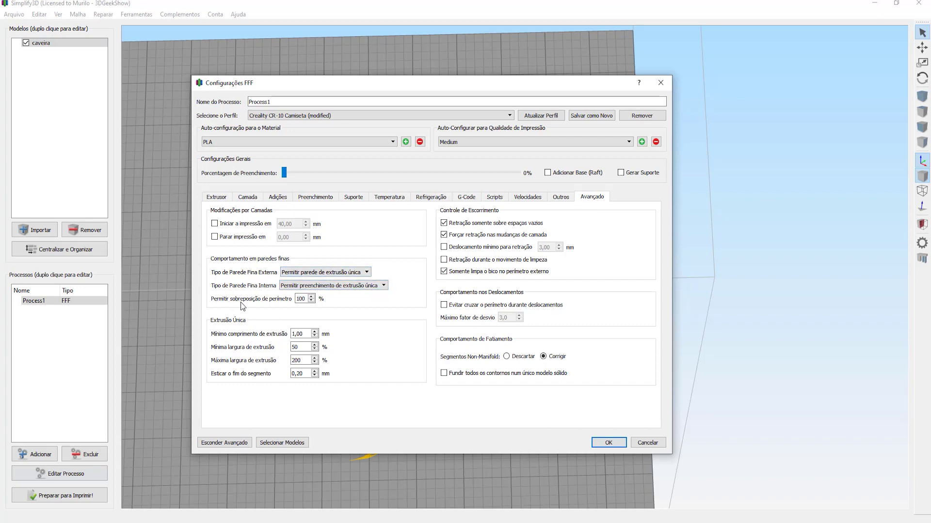
left_click(305, 299)
left_click(608, 443)
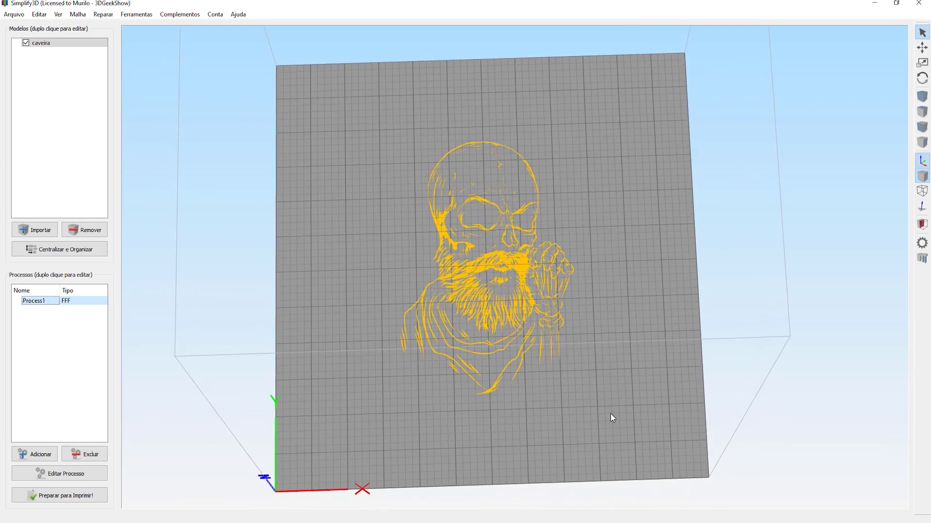
Step: Slice the skull model to inspect its toolpath preview and return to the model view
scroll(586, 394, "down", 3)
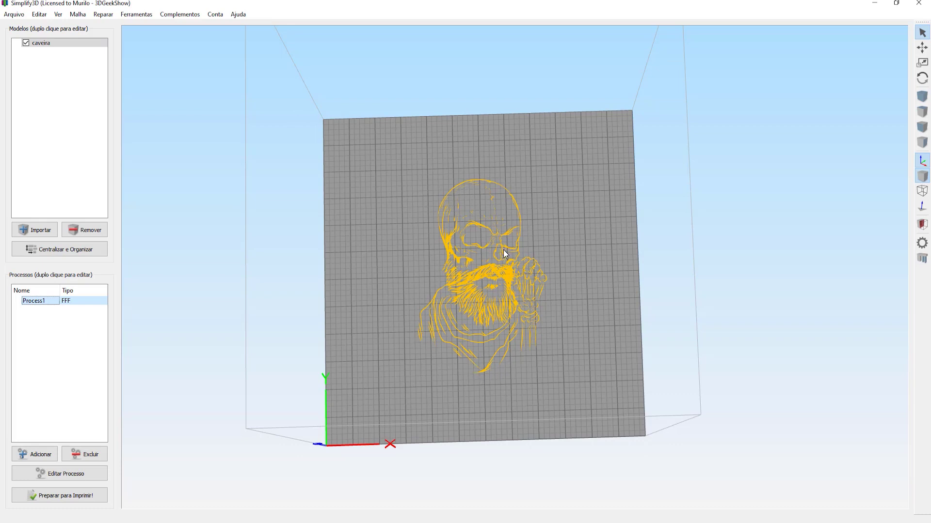
left_click(80, 499)
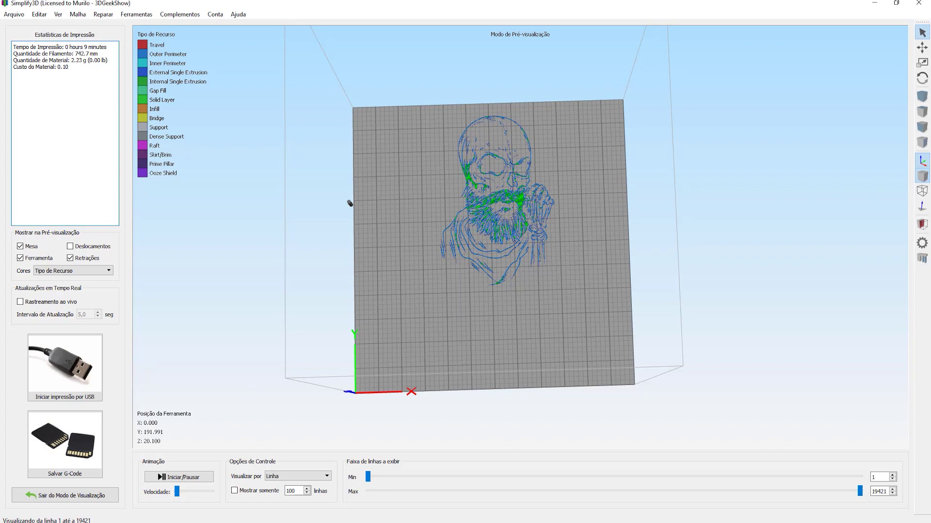
left_click(71, 497)
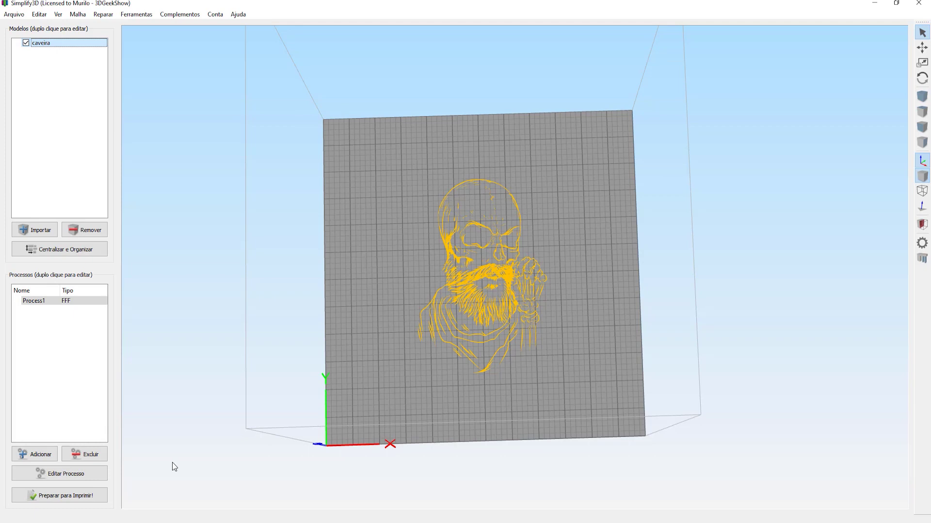
left_click(59, 496)
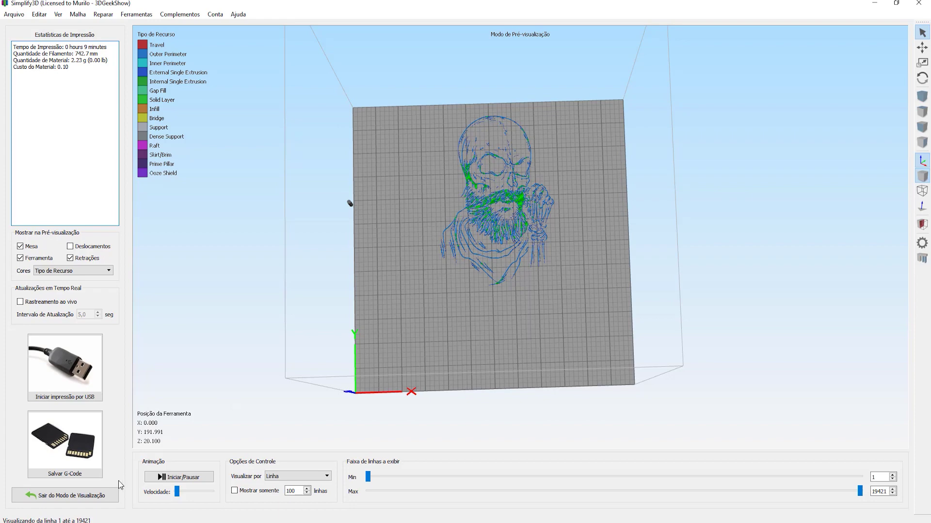
left_click(111, 496)
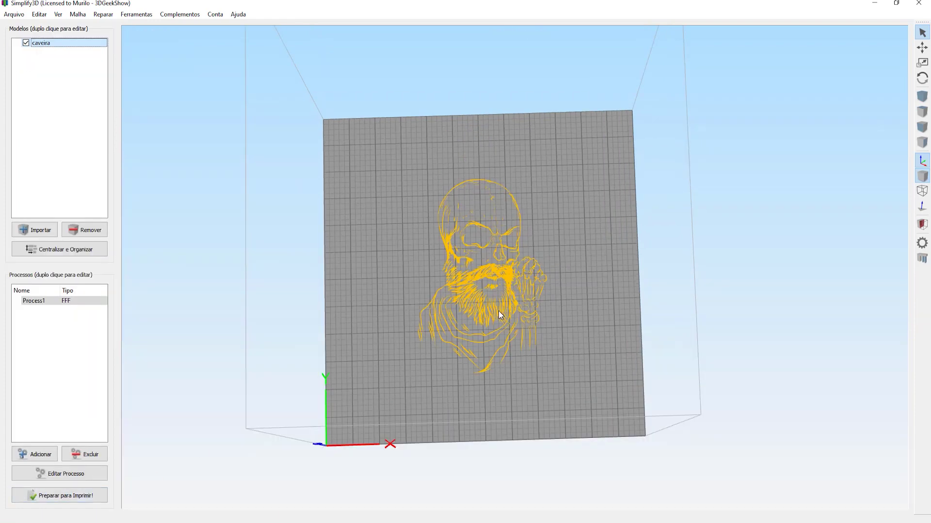
Step: Reset the skull model's scale, scale it uniformly to 150% and start slicing it for printing
double_click(505, 284)
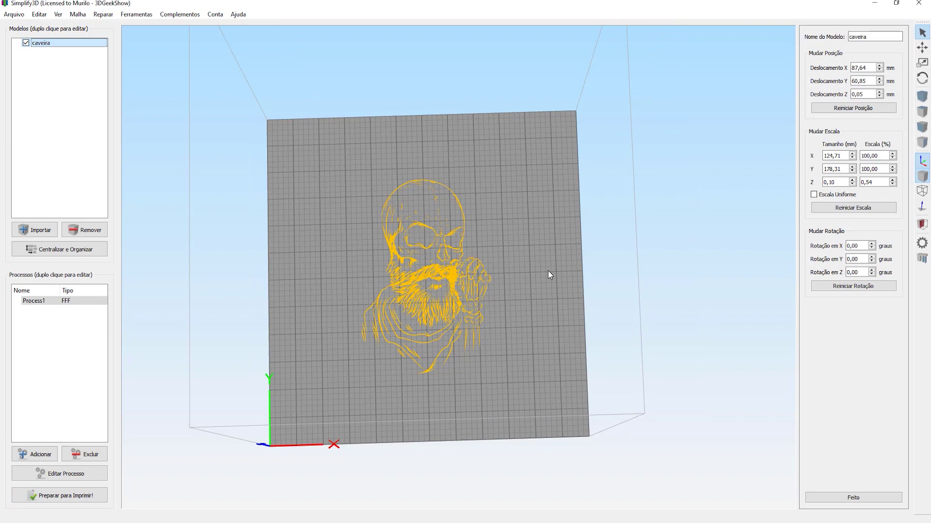
left_click(852, 208)
double_click(870, 182)
type("150")
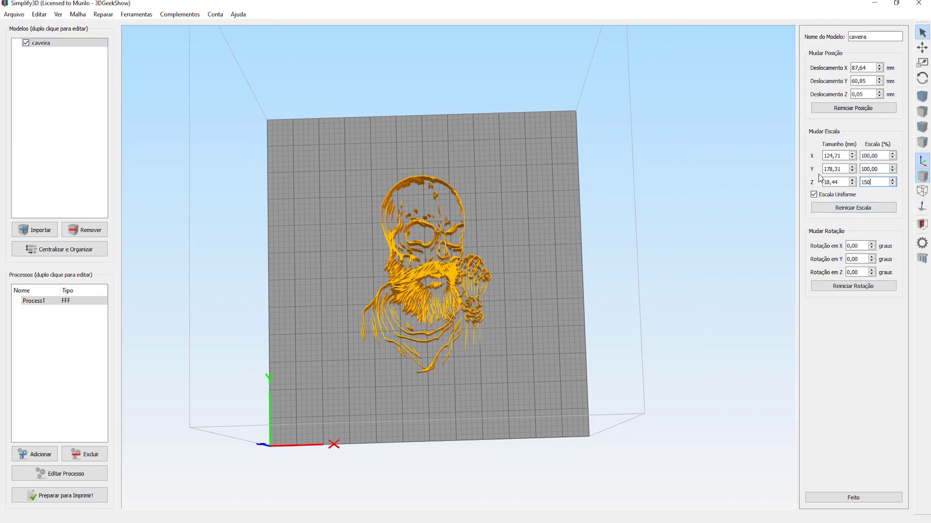
key("Return")
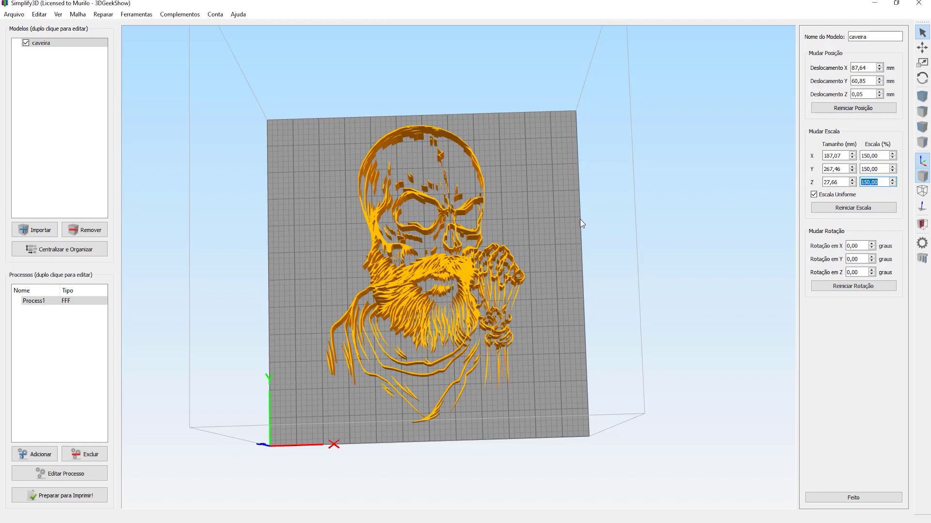
left_click(78, 495)
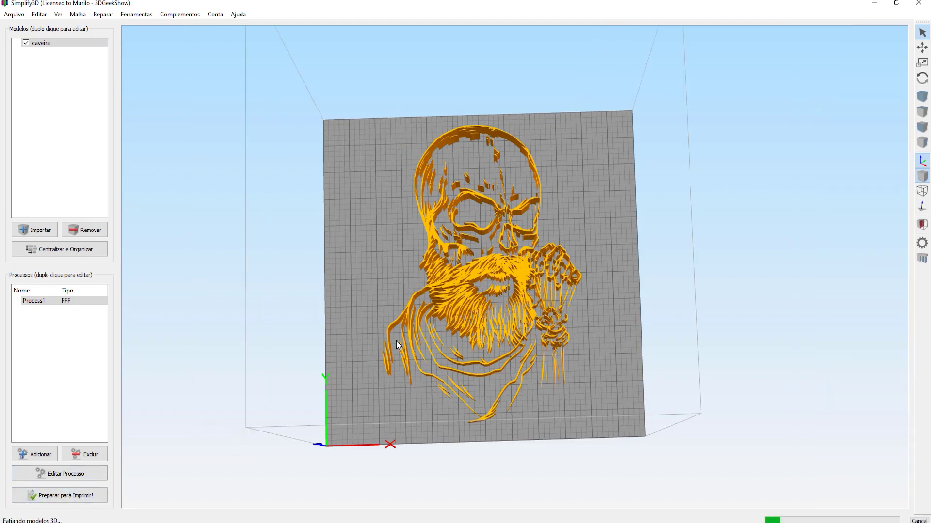